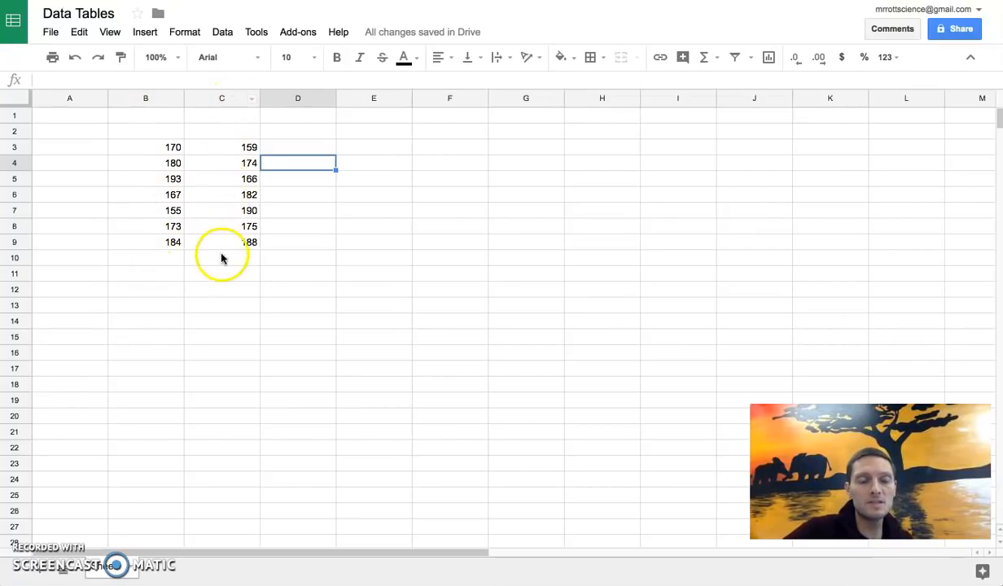
# Enter the column header "Population 1 (cm)" in cell B2.
pyautogui.click(146, 136)
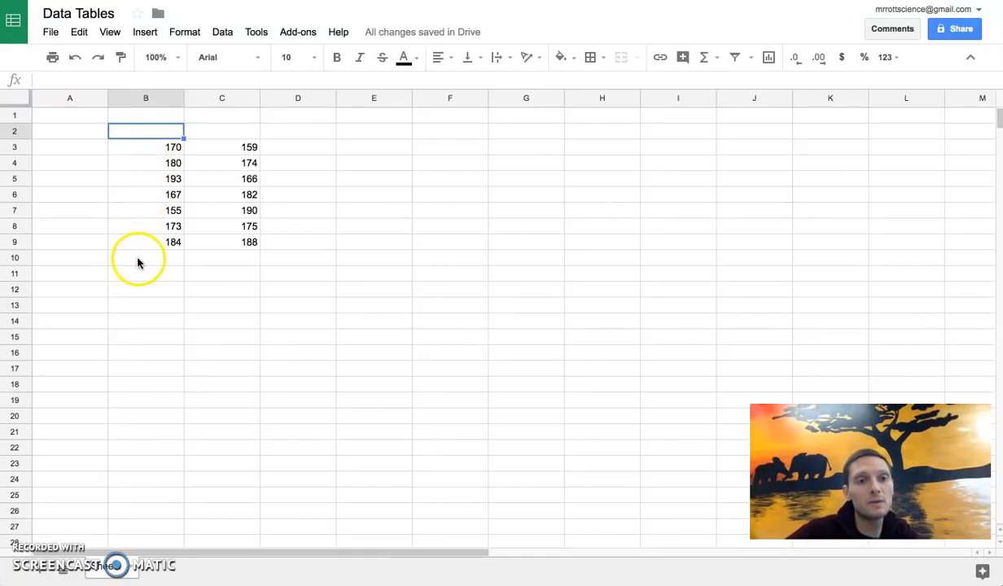
pyautogui.click(137, 134)
pyautogui.write('Population 1 (')
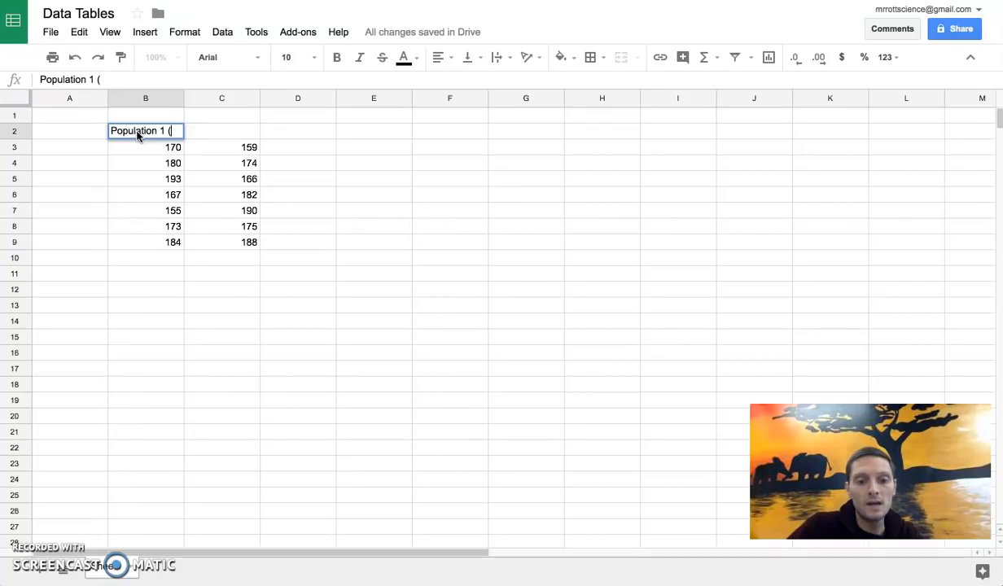
pyautogui.write('cm)')
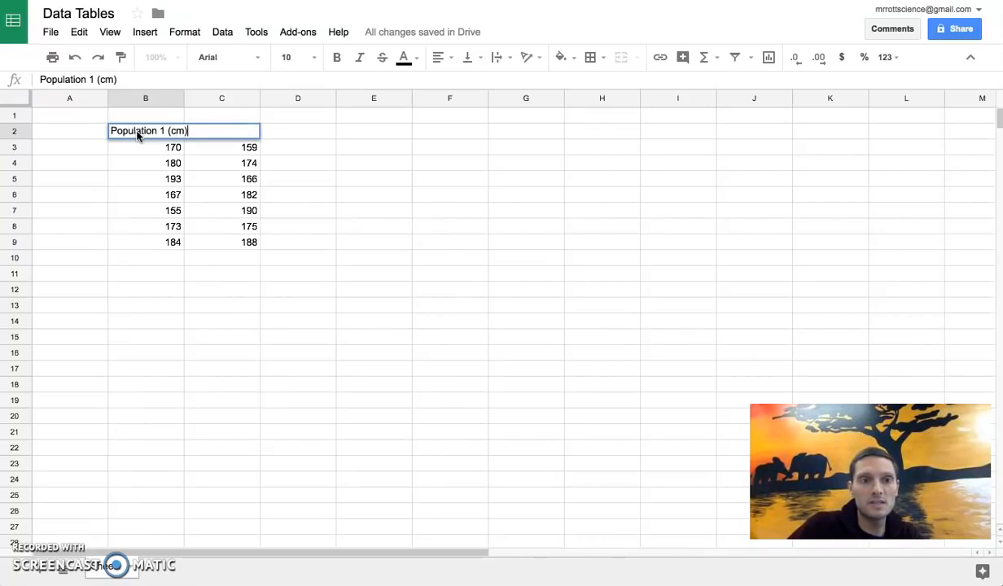
pyautogui.press('Tab')
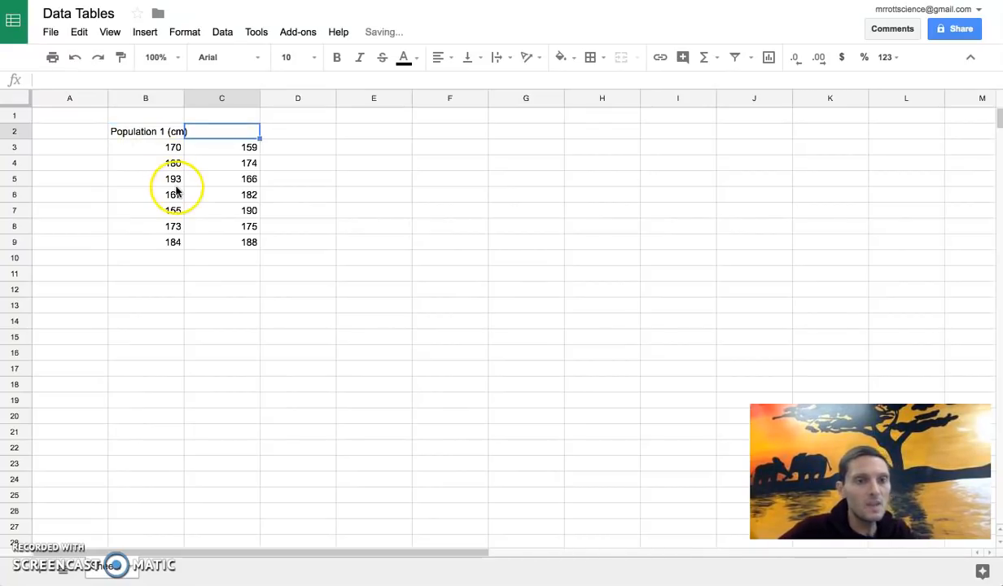
# Enter the column header "Population 2 (cm)" in cell C2.
pyautogui.click(155, 128)
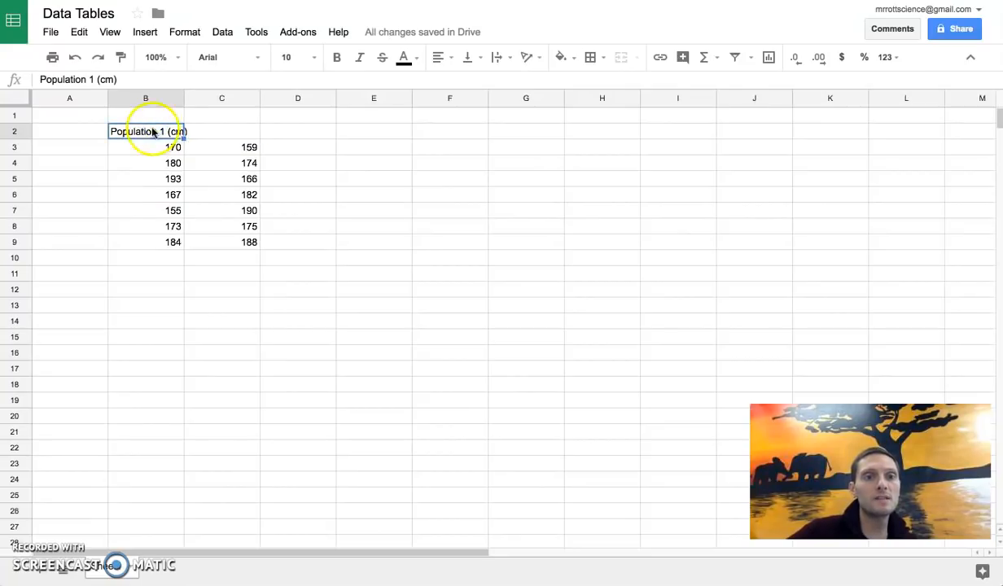
pyautogui.click(208, 137)
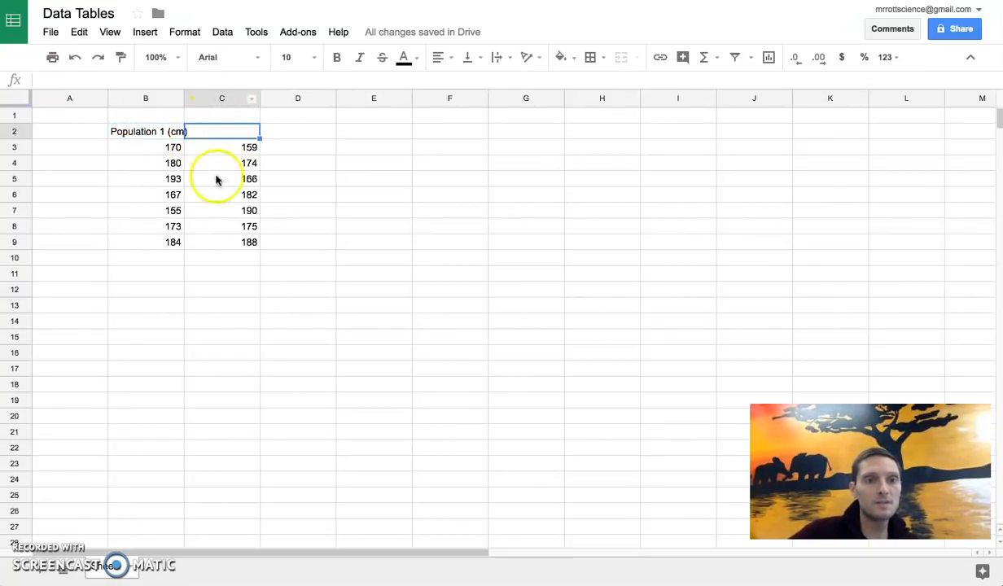
pyautogui.click(220, 129)
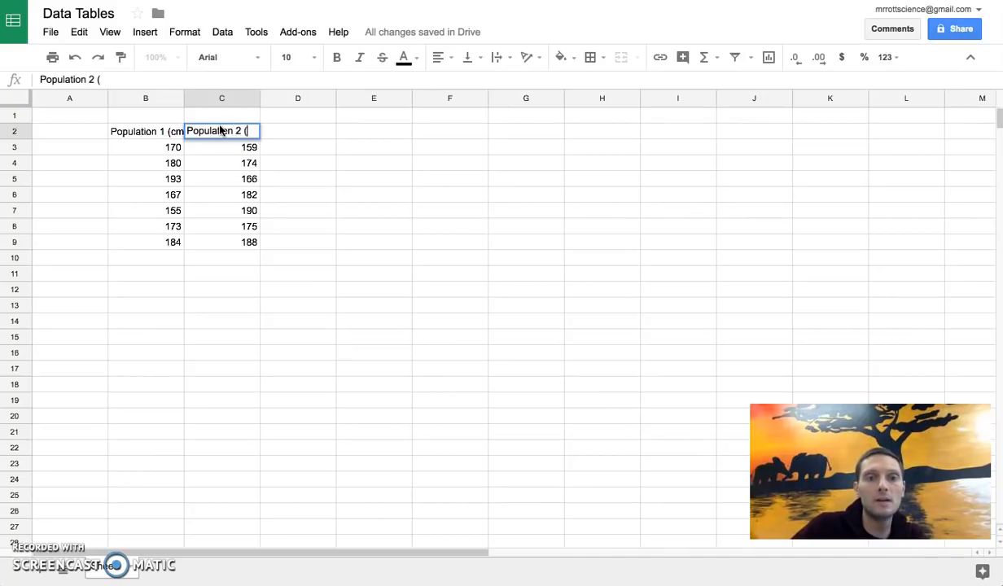
pyautogui.write('m')
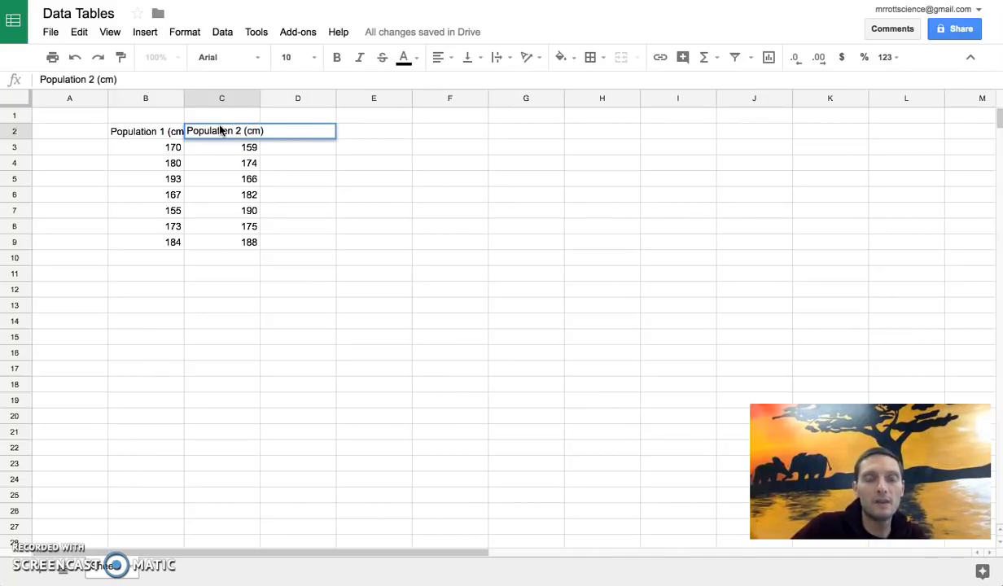
pyautogui.press('Return')
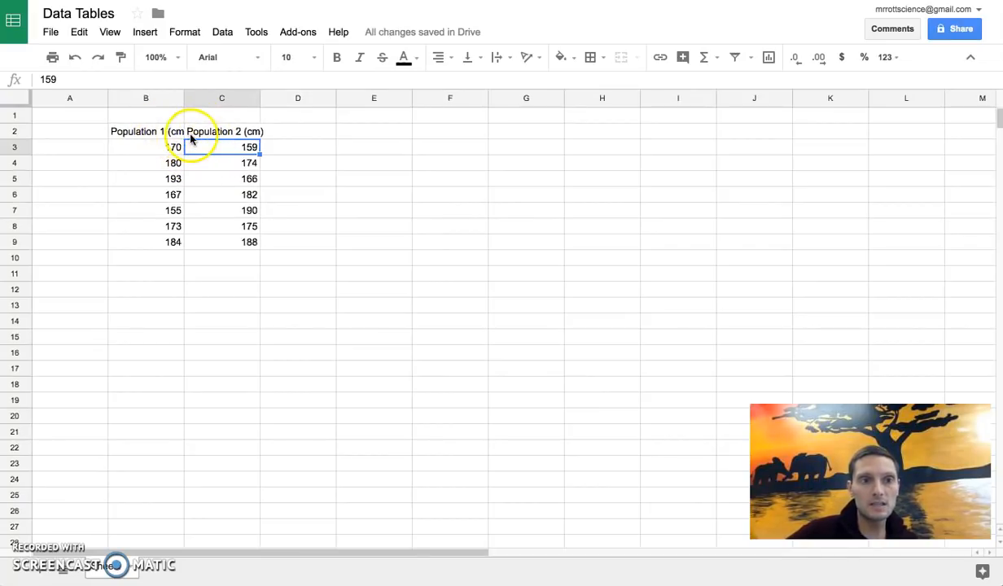
# Widen columns B and C so their population headers fit fully within the cells.
pyautogui.click(193, 132)
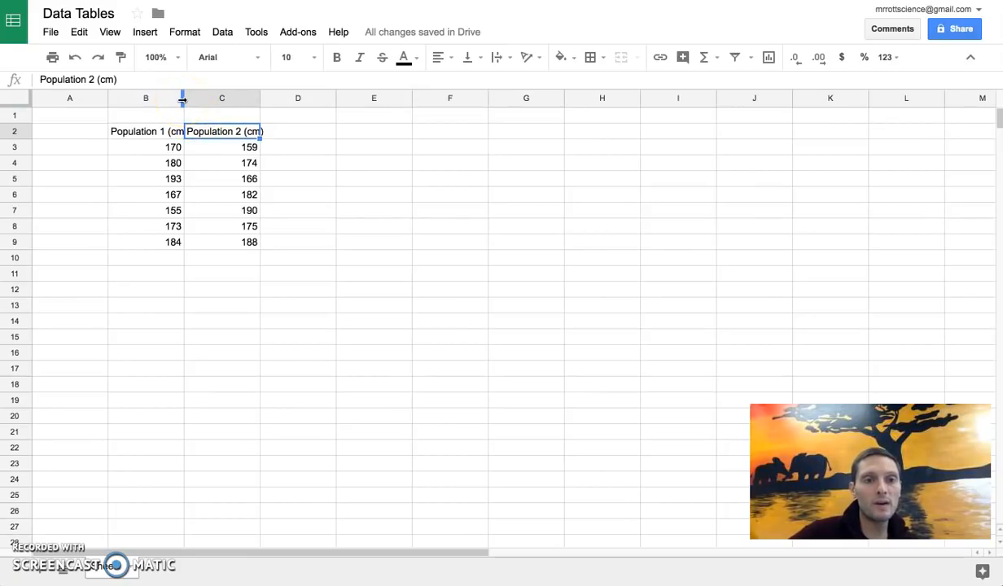
pyautogui.moveTo(182, 98); pyautogui.dragTo(192, 99)
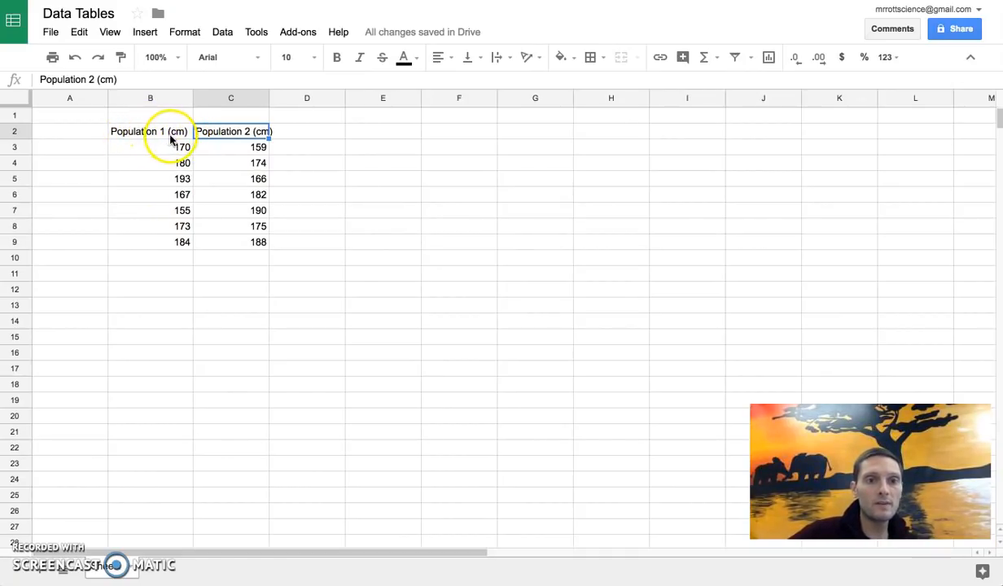
pyautogui.doubleClick(268, 96)
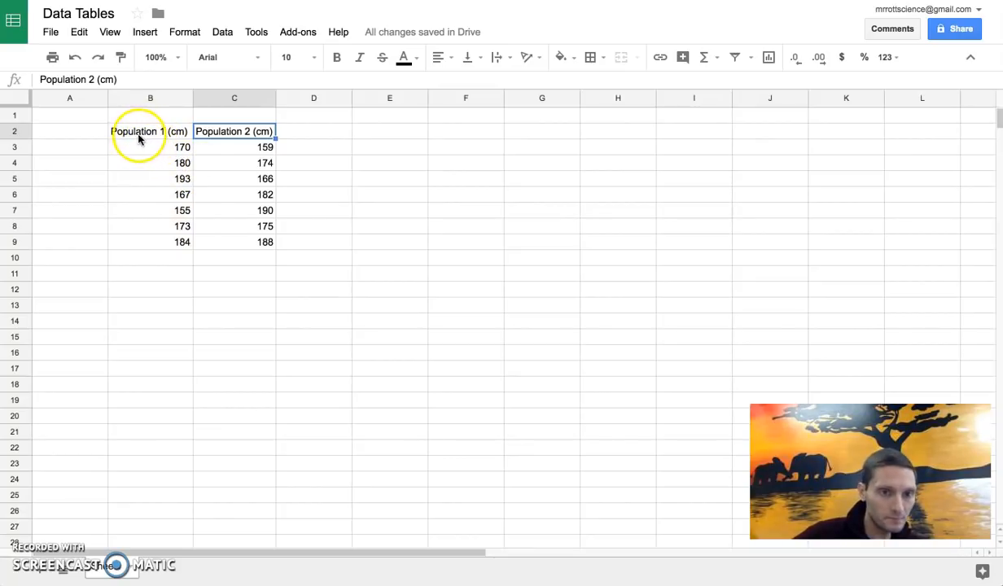
# Center-align the headers and values of both population columns in B2:C9.
pyautogui.moveTo(137, 136); pyautogui.dragTo(241, 241)
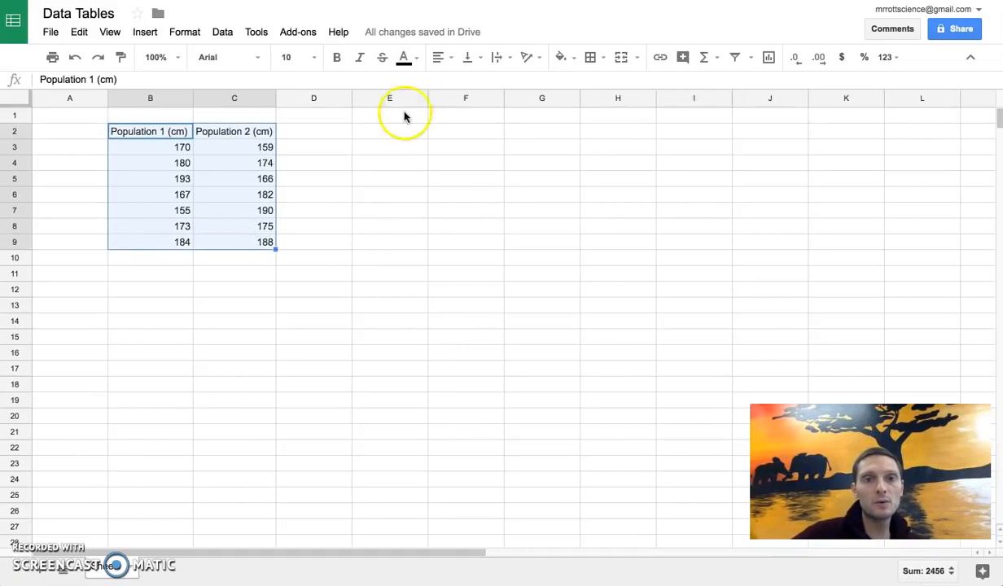
pyautogui.click(450, 59)
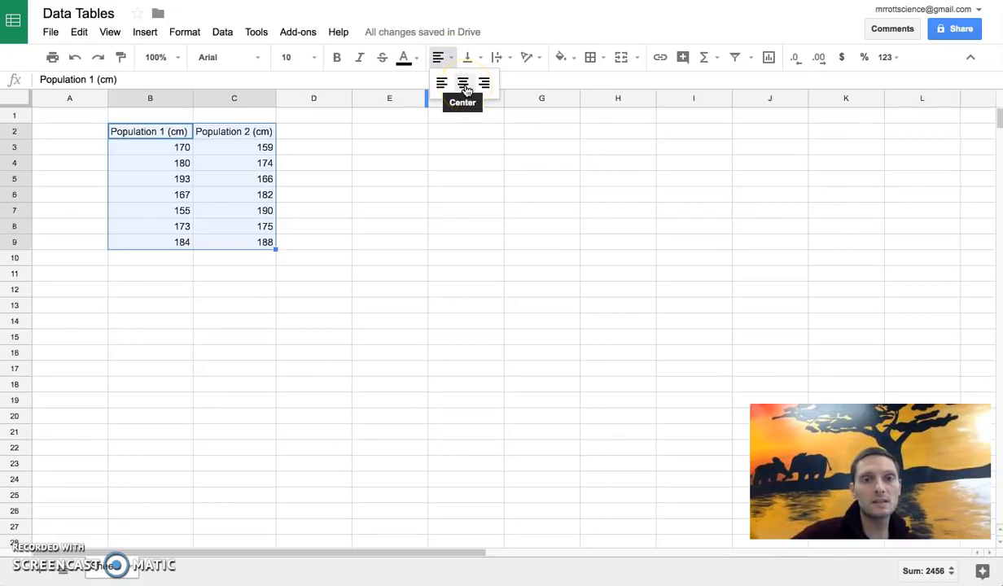
pyautogui.click(463, 84)
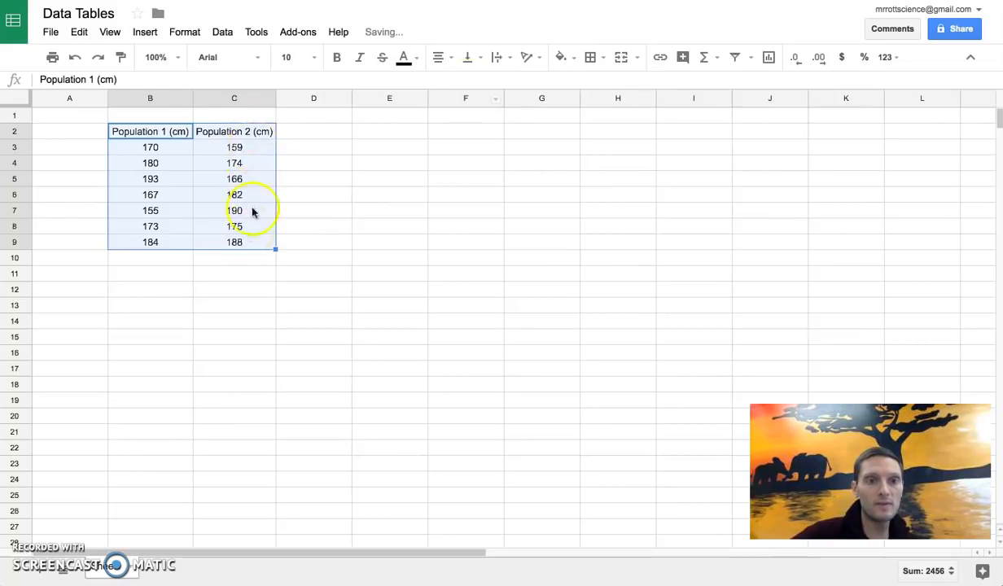
pyautogui.click(314, 137)
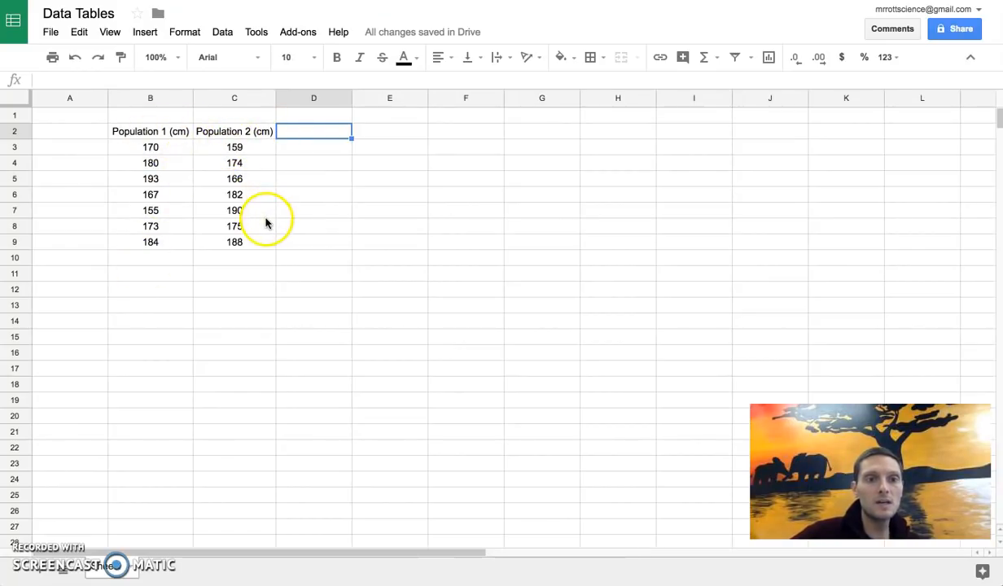
# Append the unit "cm" to the first Population 1 value in cell B3.
pyautogui.click(168, 149)
pyautogui.click(112, 80)
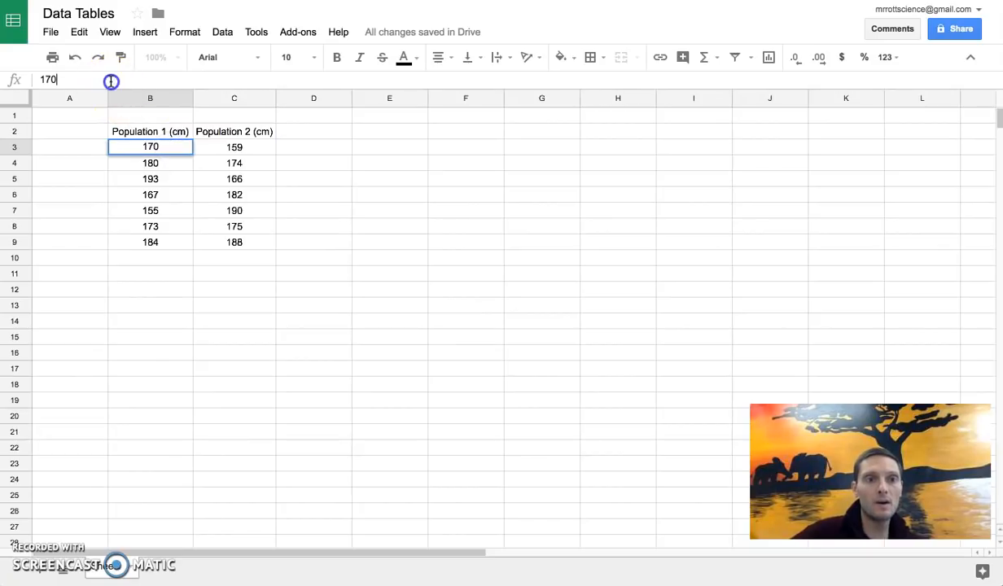
pyautogui.write('cm')
pyautogui.press('Return')
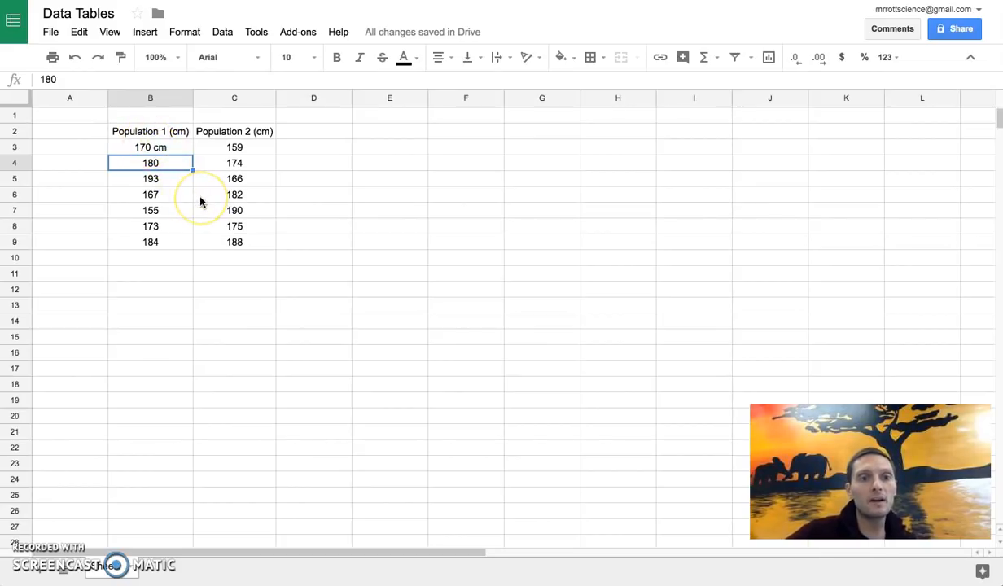
# Remove the "cm" unit from cell B3, leaving only the number 170.
pyautogui.click(166, 149)
pyautogui.click(78, 79)
pyautogui.press('BackSpace')
pyautogui.press('BackSpace')
pyautogui.press('BackSpace')
pyautogui.press('Return')
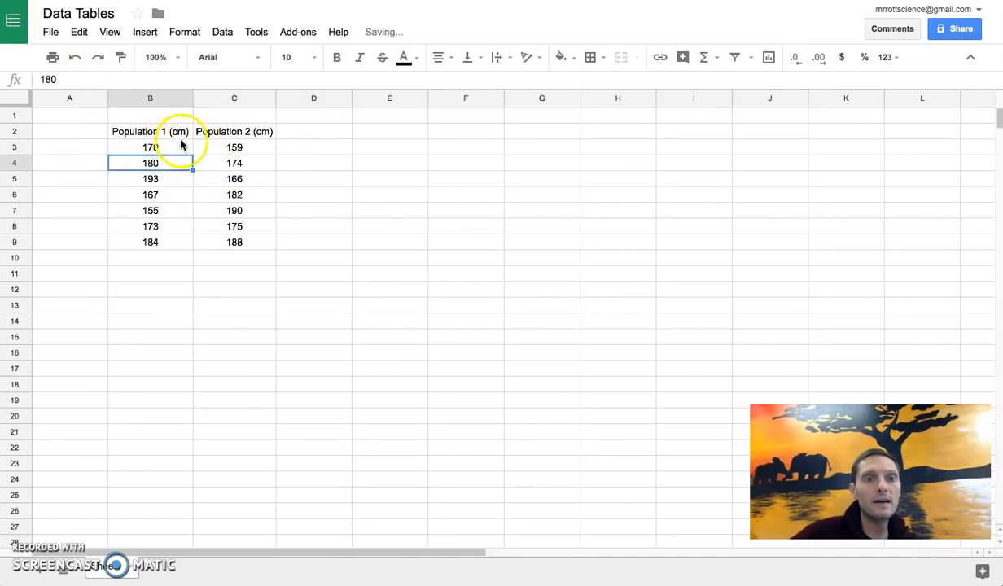
# Enter the column header "Trial (Person)" in cell A2.
pyautogui.click(177, 135)
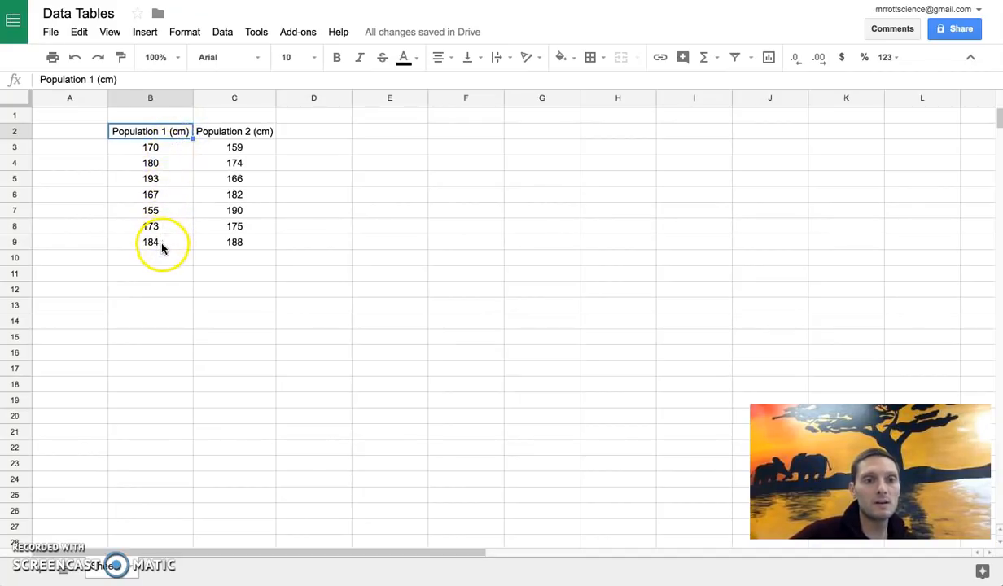
pyautogui.click(180, 153)
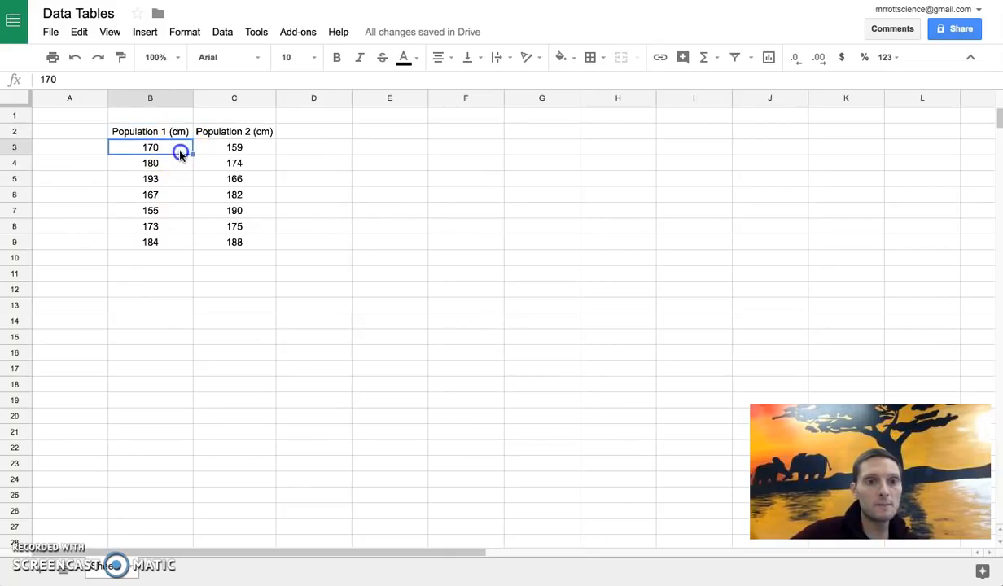
pyautogui.click(89, 151)
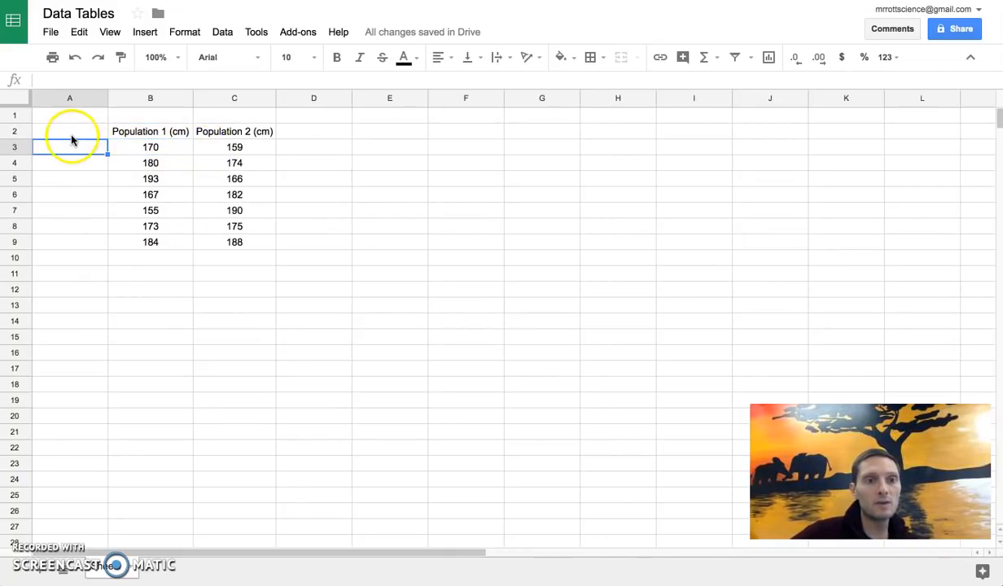
pyautogui.click(66, 137)
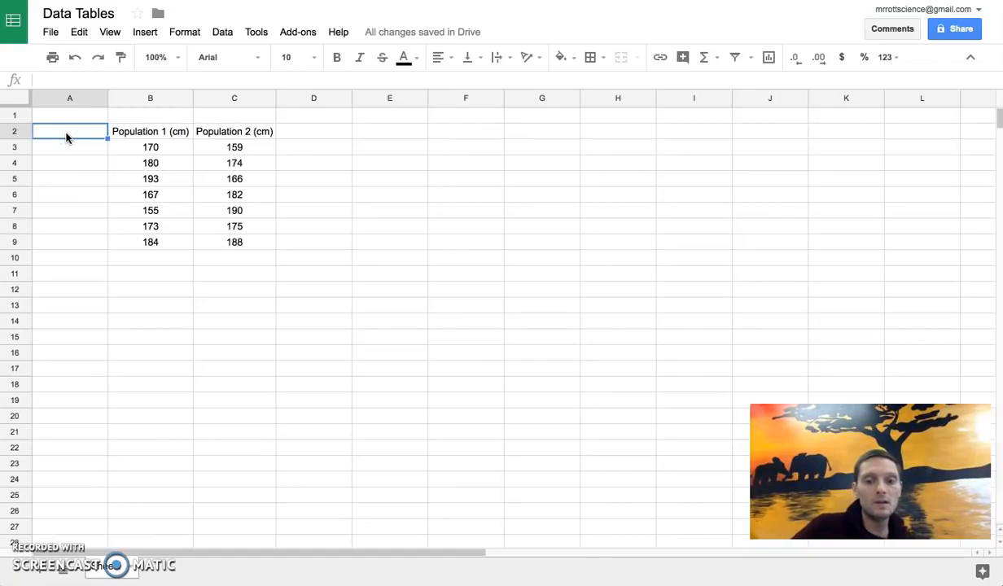
pyautogui.write('Trial (Person')
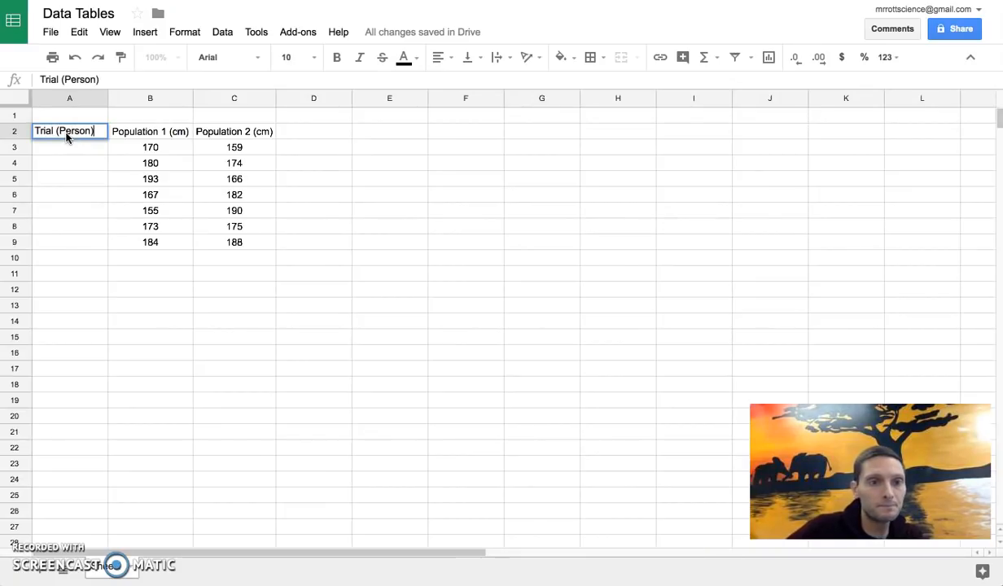
pyautogui.press('Return')
# Number the trials 1 through 7 in cells A3 to A9.
pyautogui.write('1')
pyautogui.press('Return')
pyautogui.write('2')
pyautogui.press('Return')
pyautogui.write('3')
pyautogui.press('Return')
pyautogui.write('4')
pyautogui.press('Return')
pyautogui.write('5')
pyautogui.press('Return')
pyautogui.write('6')
pyautogui.press('Return')
pyautogui.write('7')
pyautogui.hotkey('ctrl', 'Return')
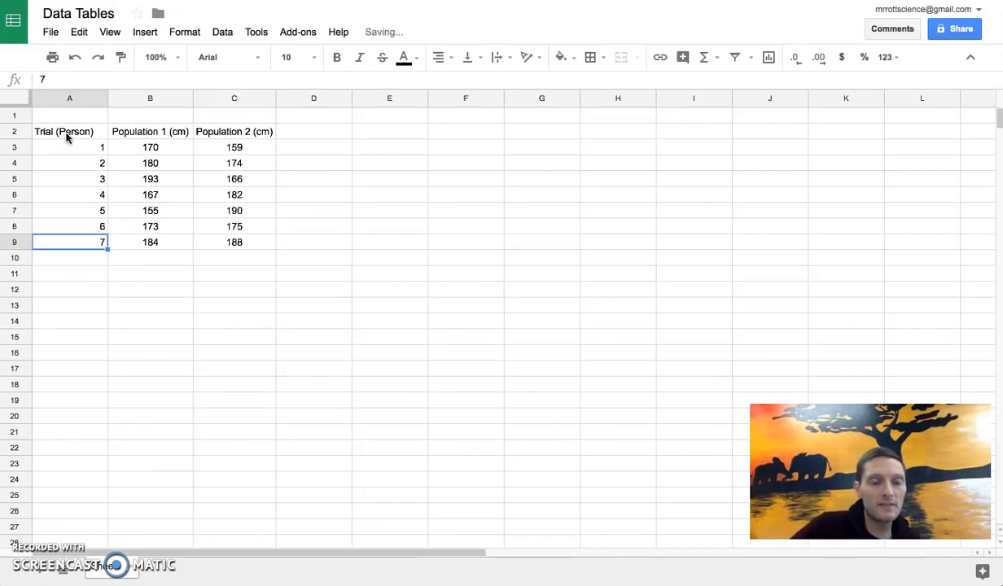
# Center-align the Trial (Person) header and its numbers in A2:A9.
pyautogui.moveTo(66, 135); pyautogui.dragTo(91, 220)
pyautogui.moveTo(96, 229); pyautogui.dragTo(96, 242)
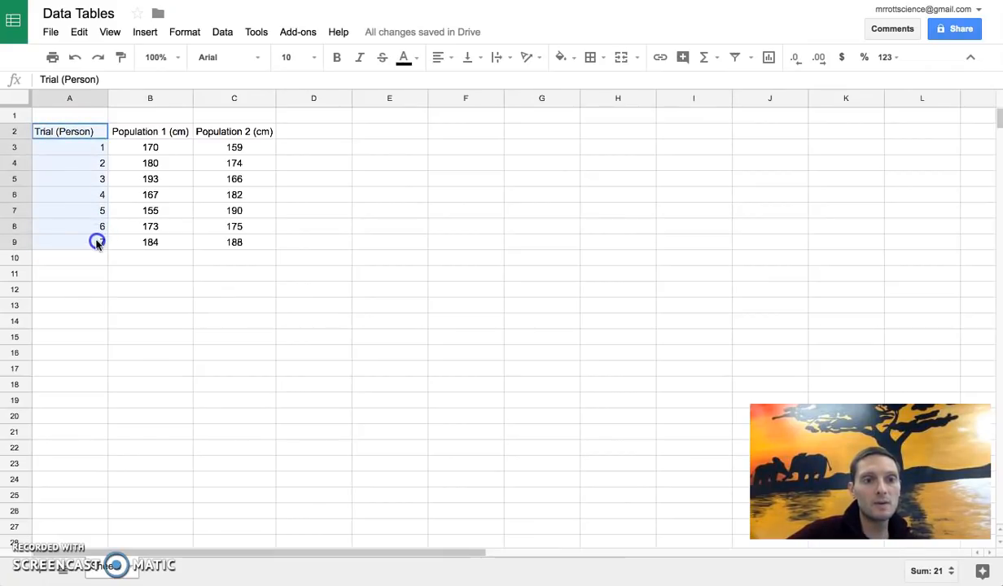
pyautogui.click(454, 57)
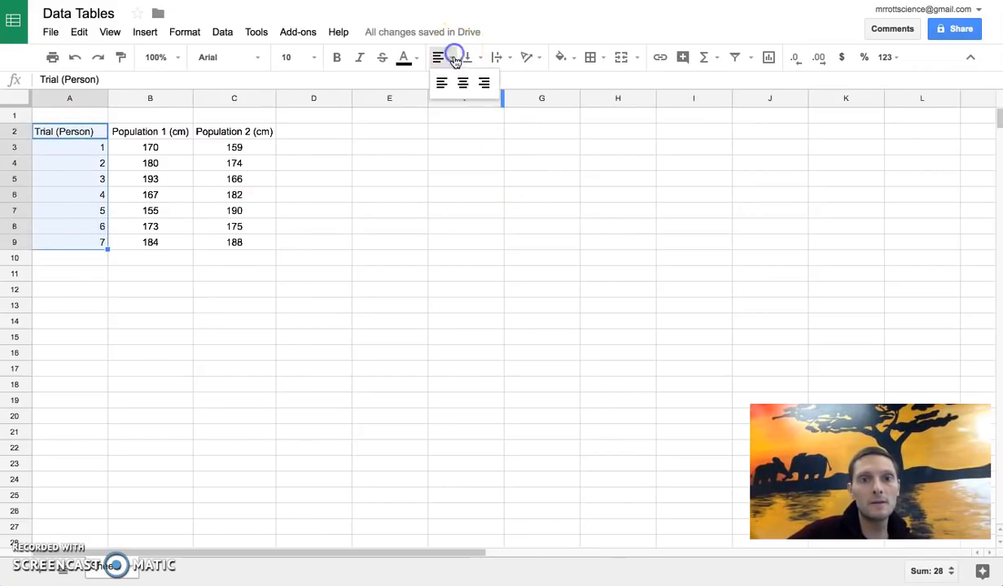
pyautogui.click(464, 83)
pyautogui.click(128, 246)
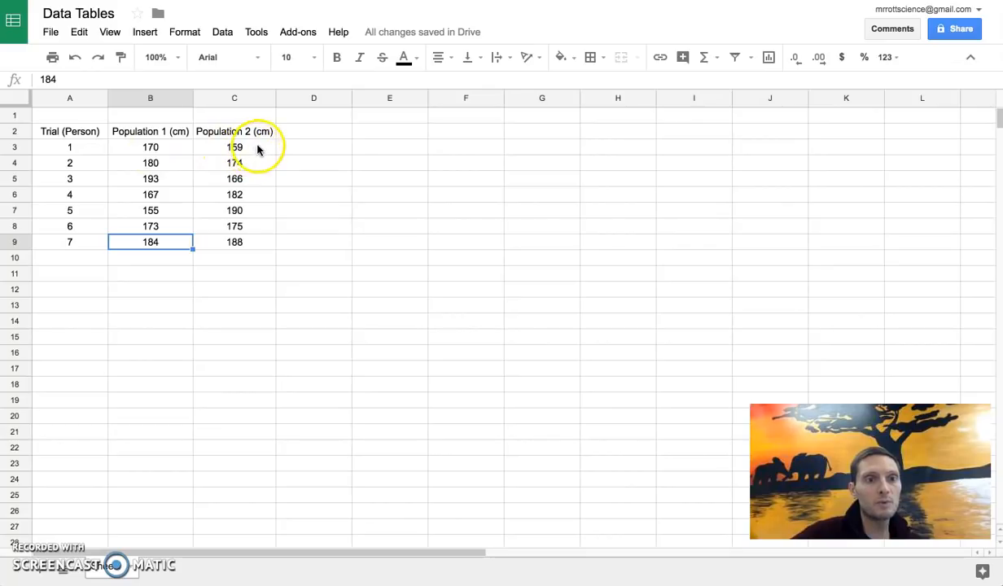
# Apply an outer border around the whole data table in A2:C9.
pyautogui.click(247, 148)
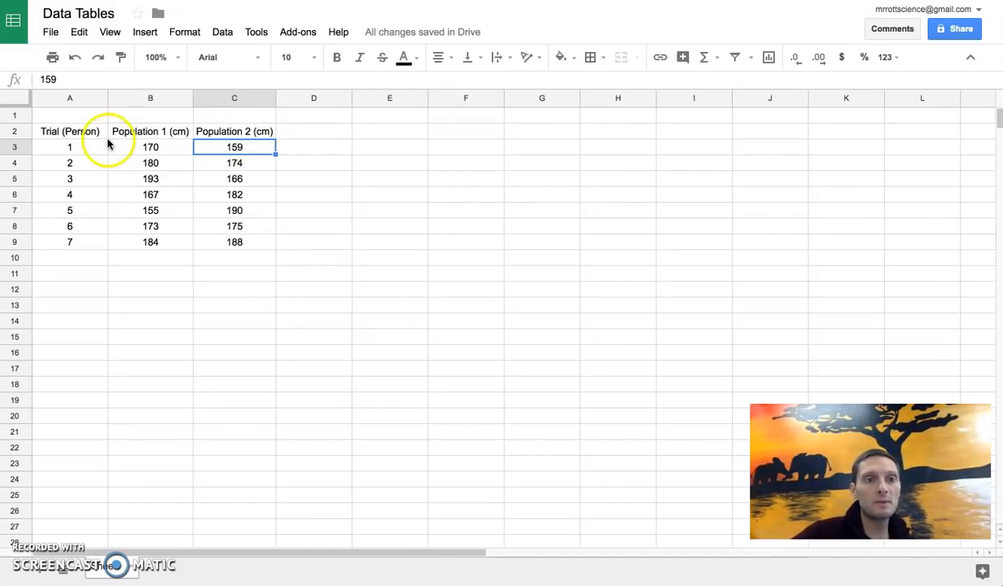
pyautogui.click(53, 132)
pyautogui.moveTo(142, 187); pyautogui.dragTo(224, 242)
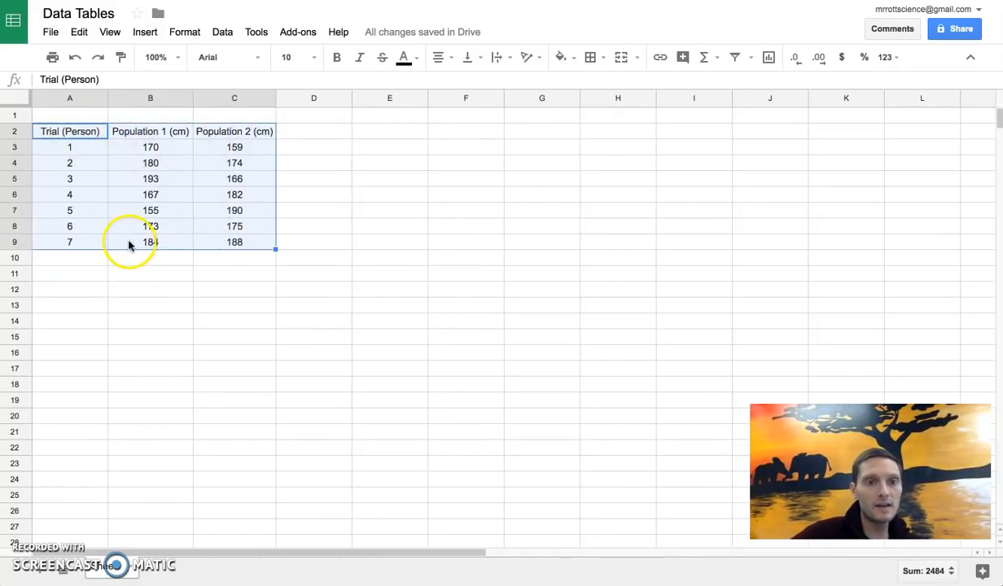
pyautogui.click(603, 61)
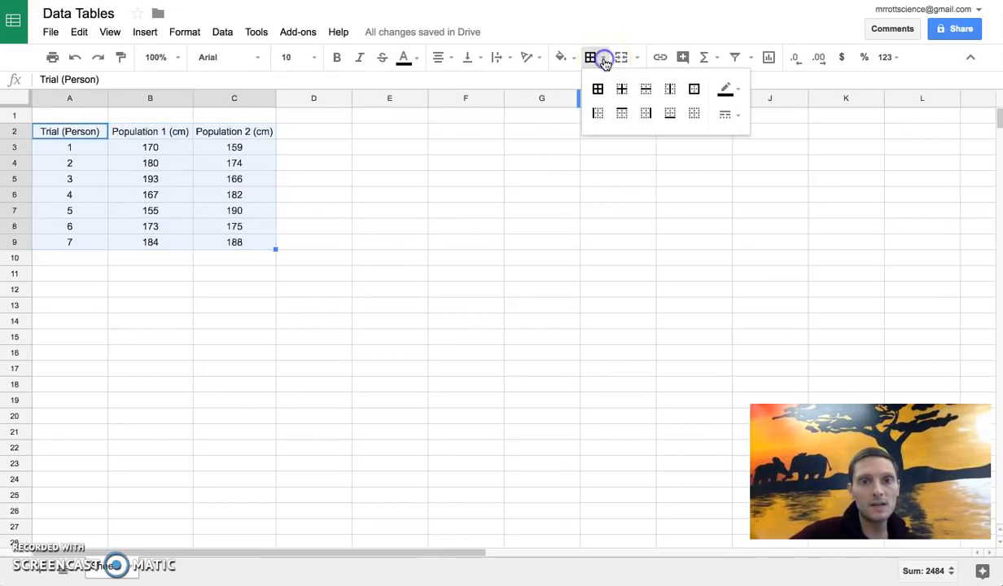
pyautogui.click(696, 94)
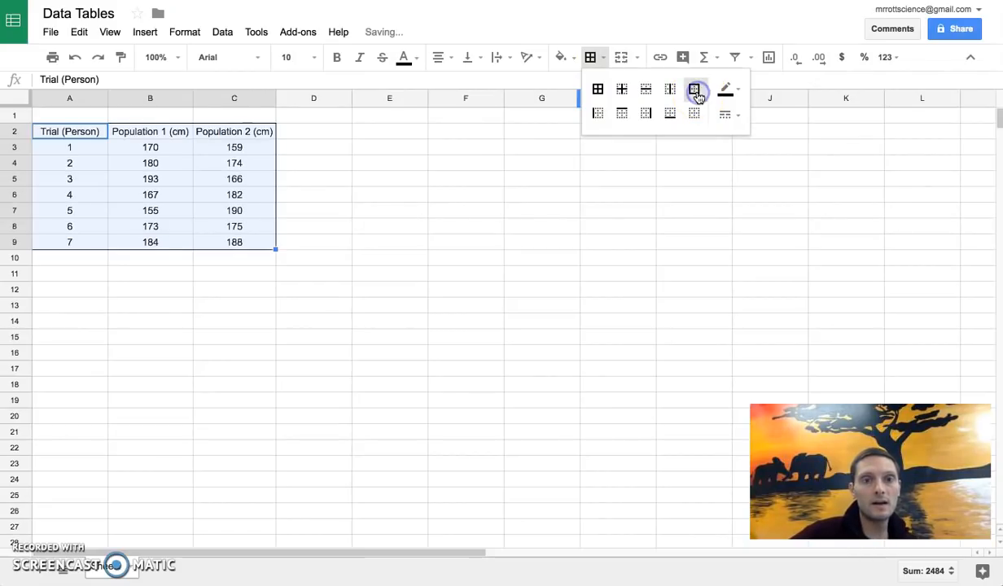
pyautogui.click(390, 238)
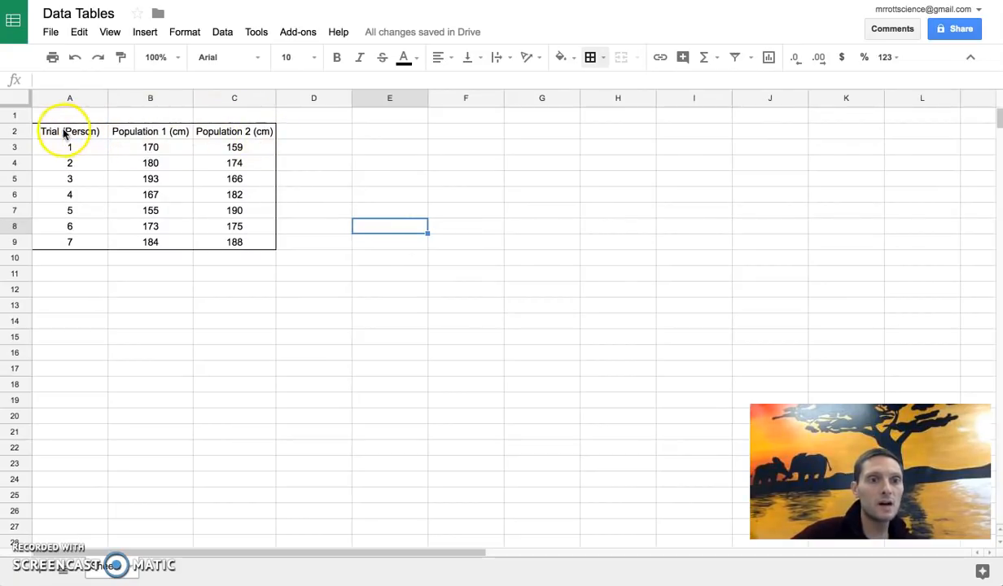
# Apply an outer border around the header row cells A2:C2.
pyautogui.moveTo(60, 131); pyautogui.dragTo(229, 134)
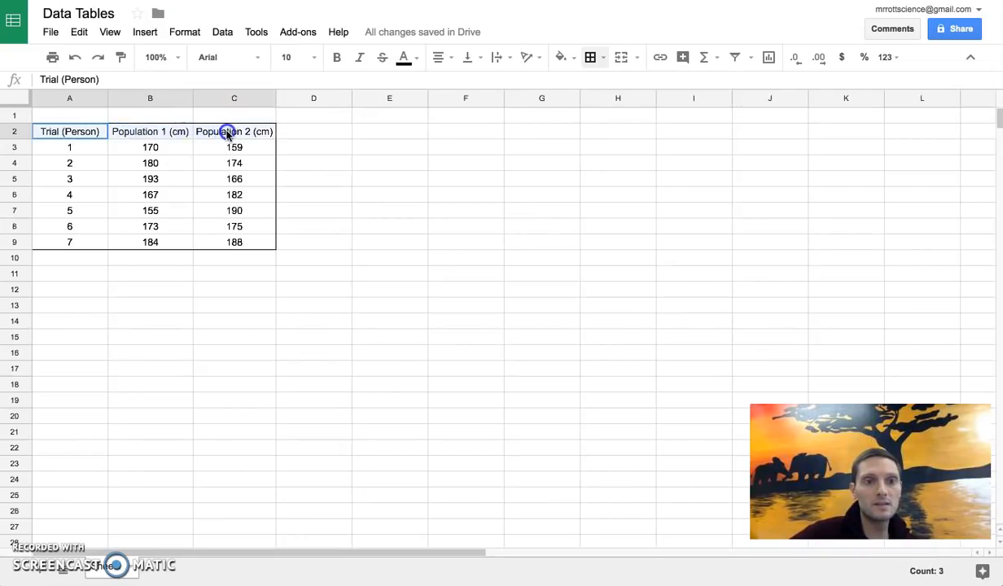
pyautogui.click(604, 57)
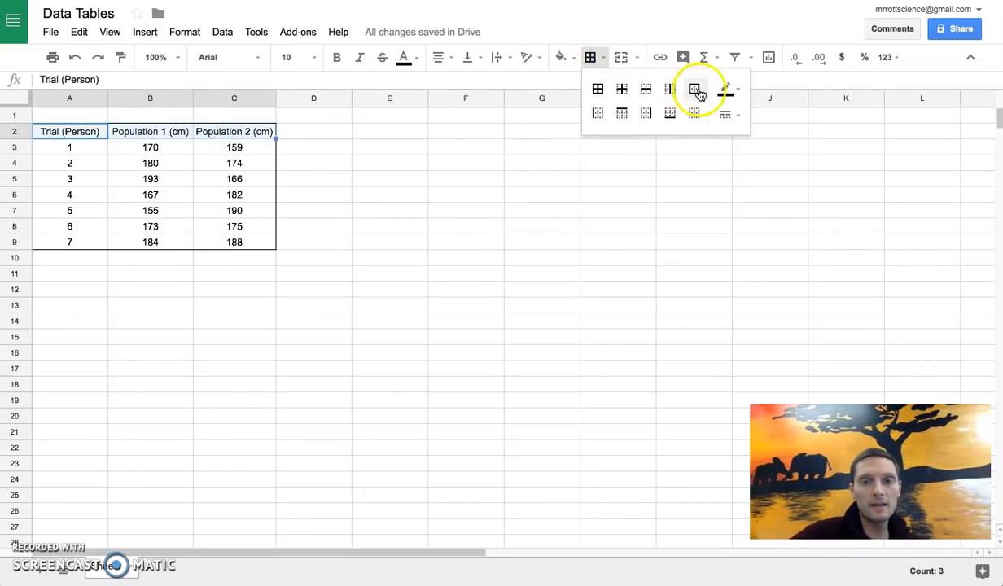
pyautogui.click(697, 91)
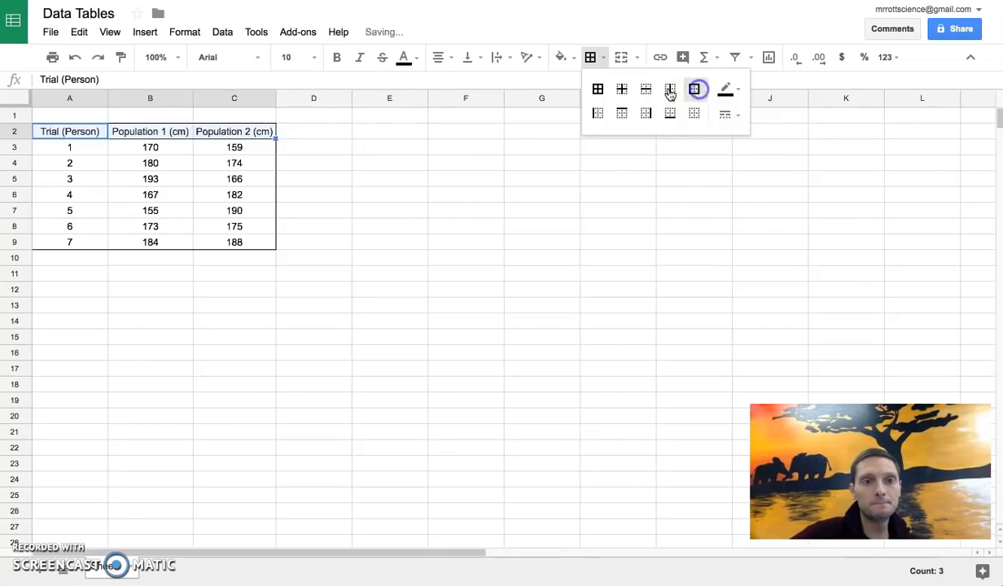
pyautogui.click(395, 191)
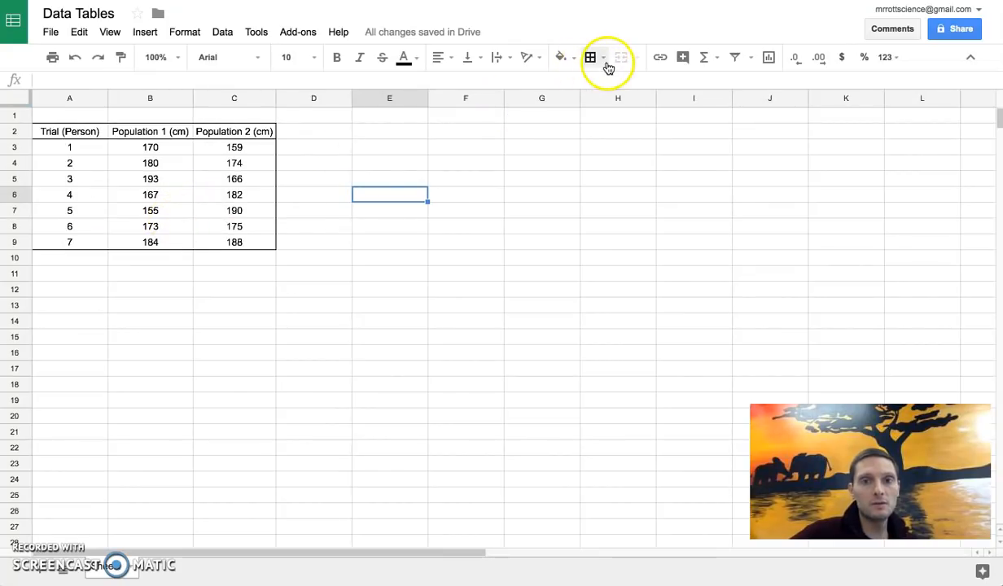
pyautogui.click(151, 165)
pyautogui.moveTo(145, 154); pyautogui.dragTo(239, 232)
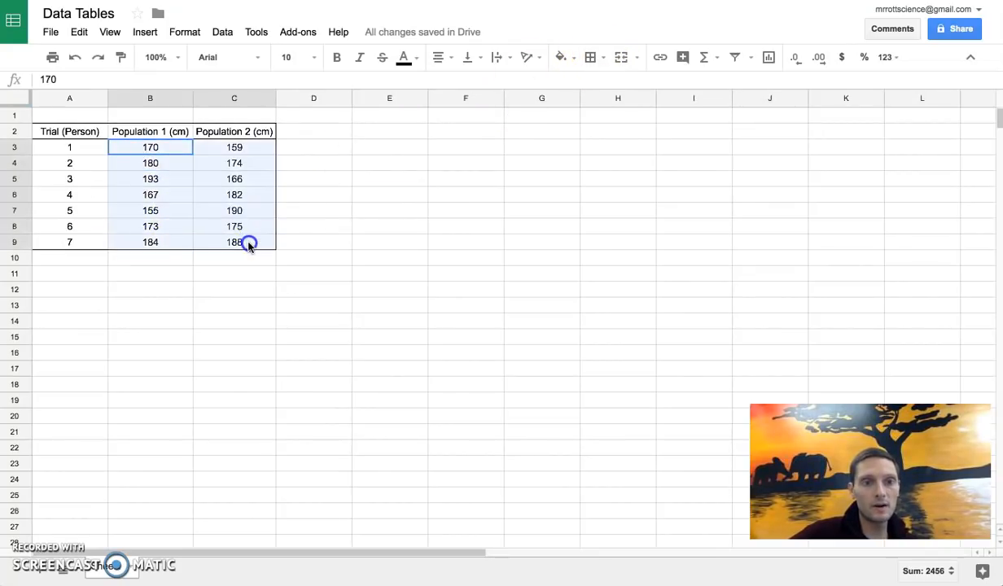
pyautogui.click(365, 165)
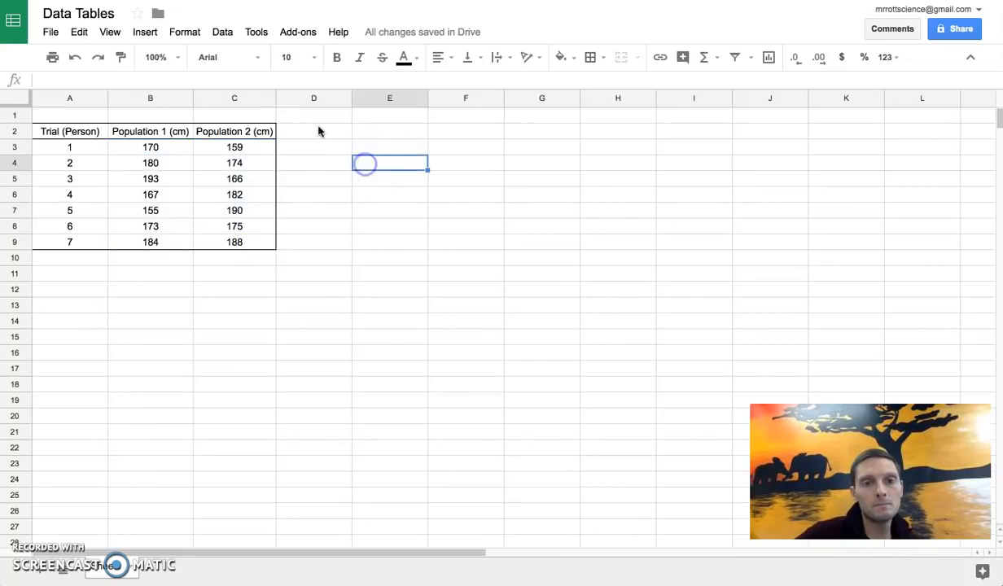
# Enter the table title "Table 1. Height per Person per Population (cm)" in cell A1.
pyautogui.click(58, 116)
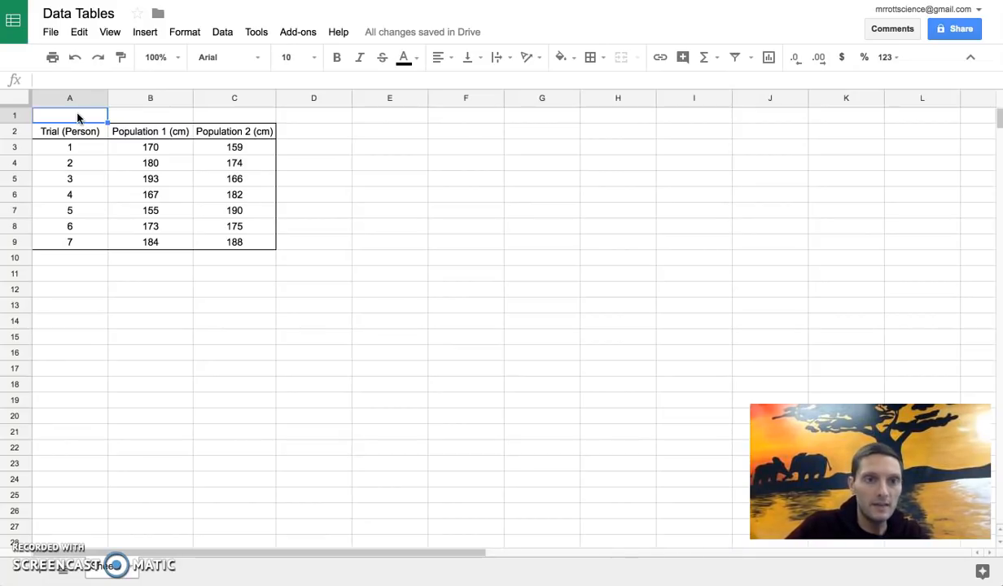
pyautogui.write('Table 1.')
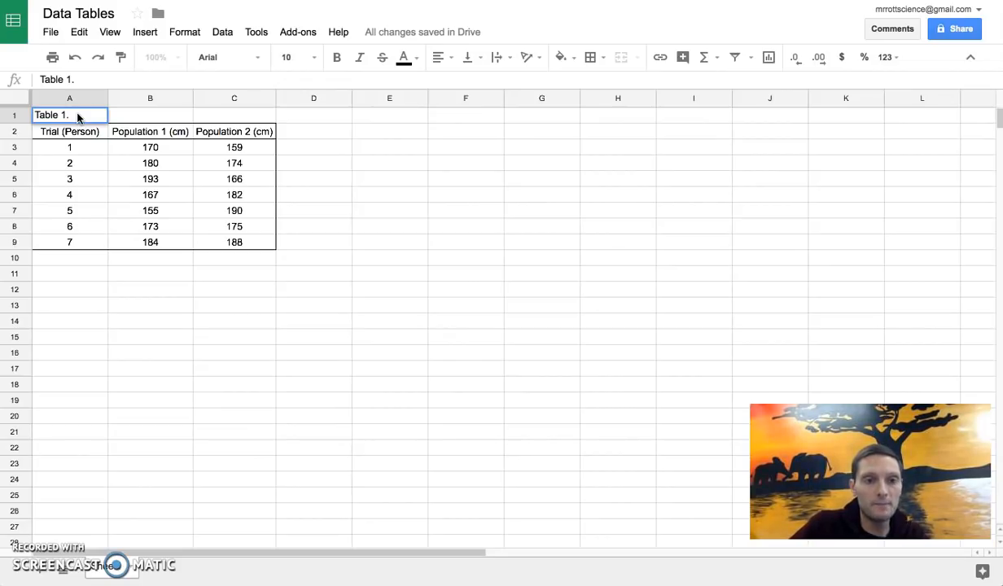
pyautogui.write('Height per')
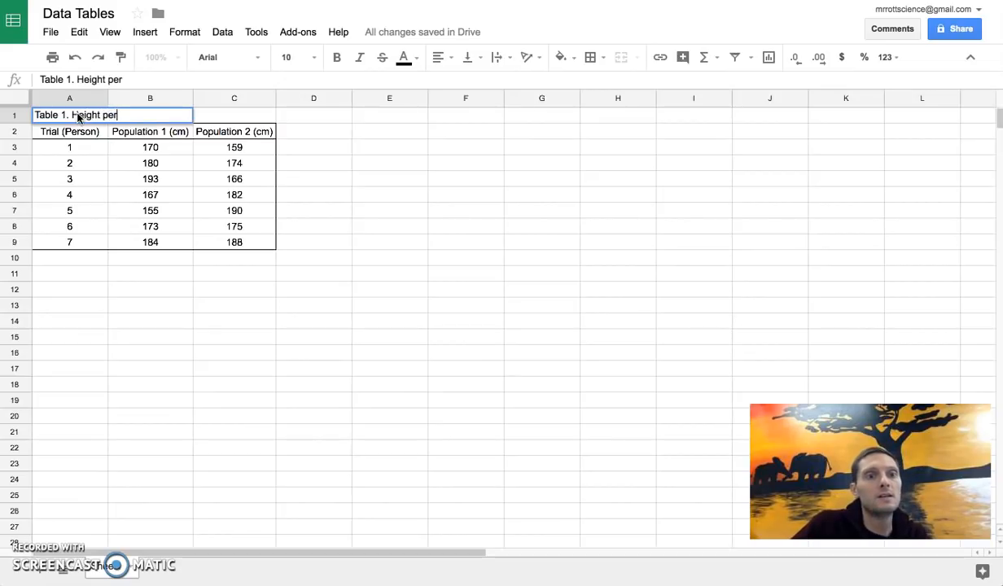
pyautogui.write(' Person ')
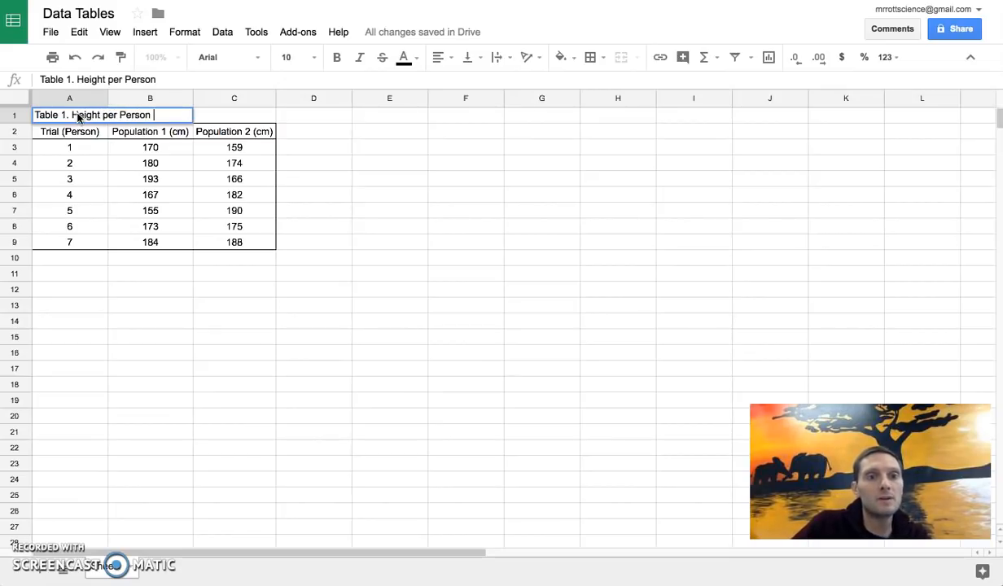
pyautogui.write('per Popul')
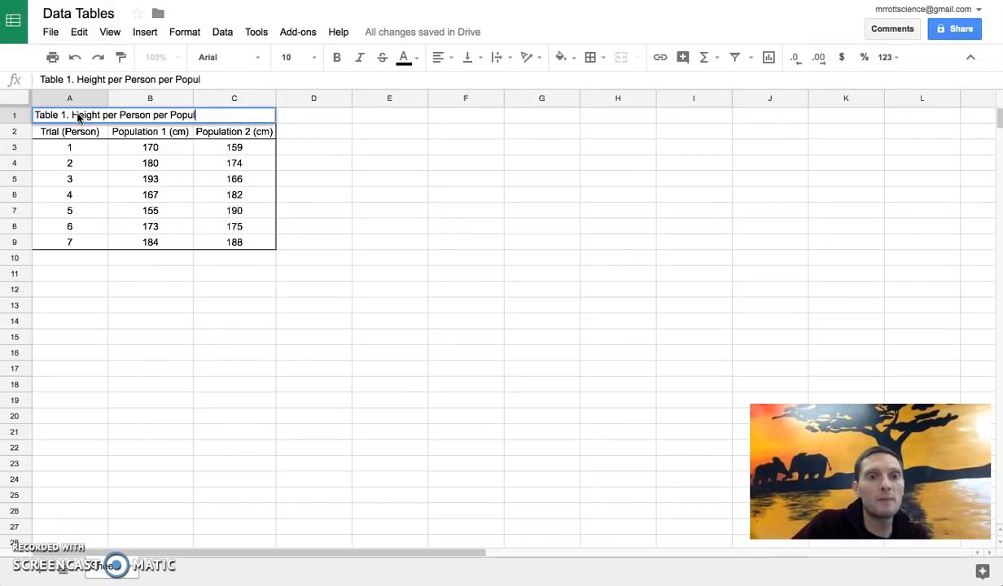
pyautogui.write('ation (cm')
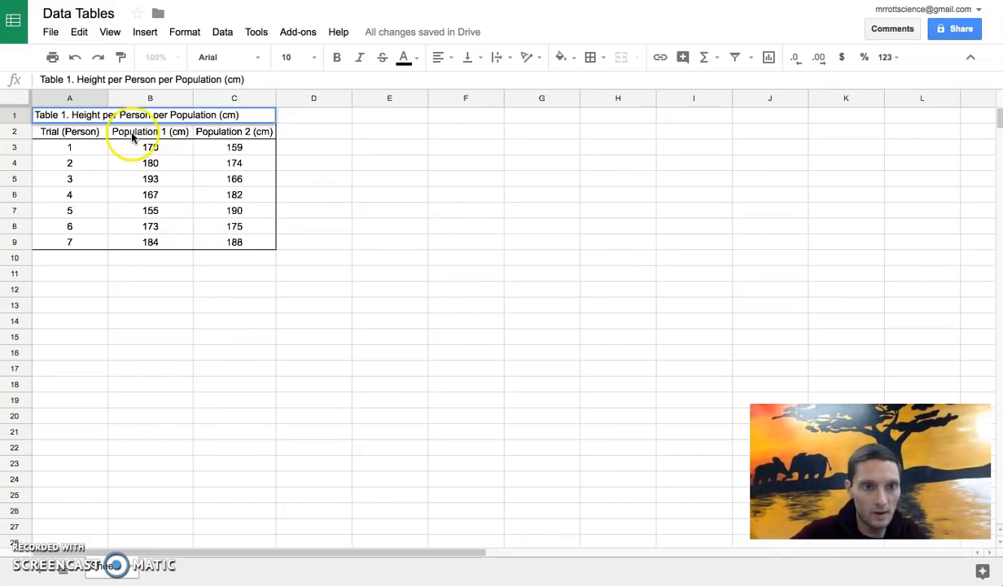
pyautogui.press('Return')
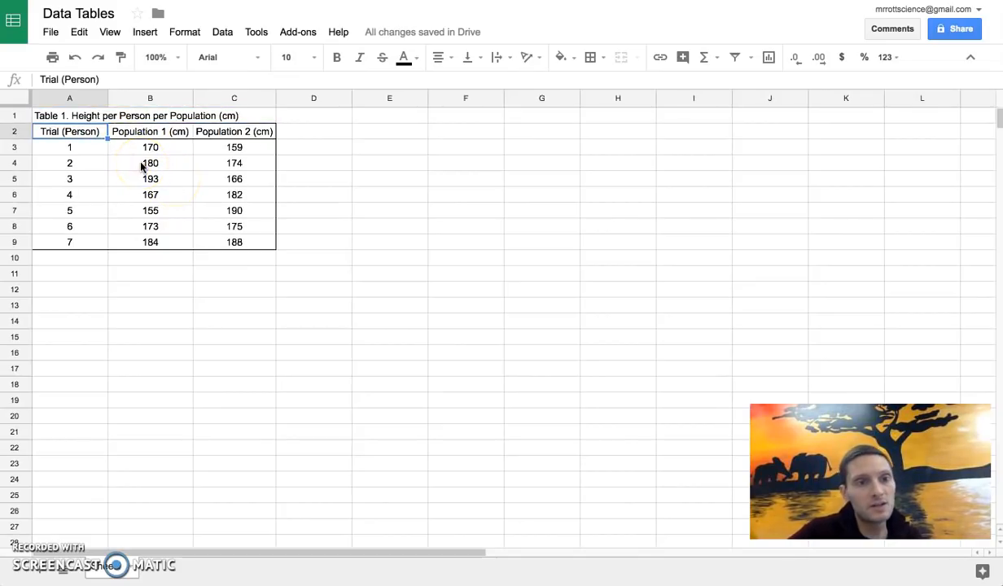
pyautogui.click(309, 257)
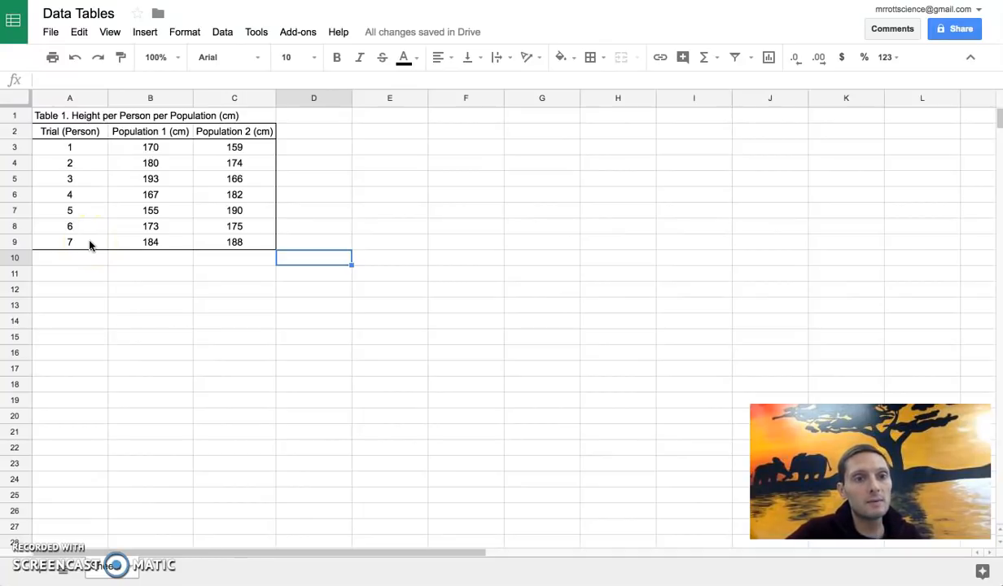
# Merge cells A1:C1 so the table title spans the full width of the data table.
pyautogui.click(124, 199)
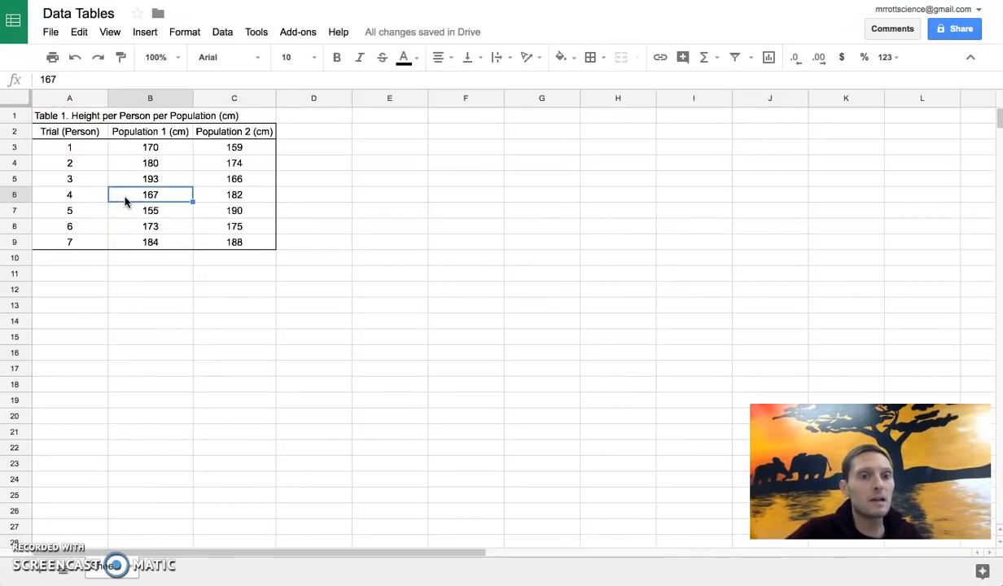
pyautogui.click(57, 118)
pyautogui.moveTo(57, 117); pyautogui.dragTo(224, 120)
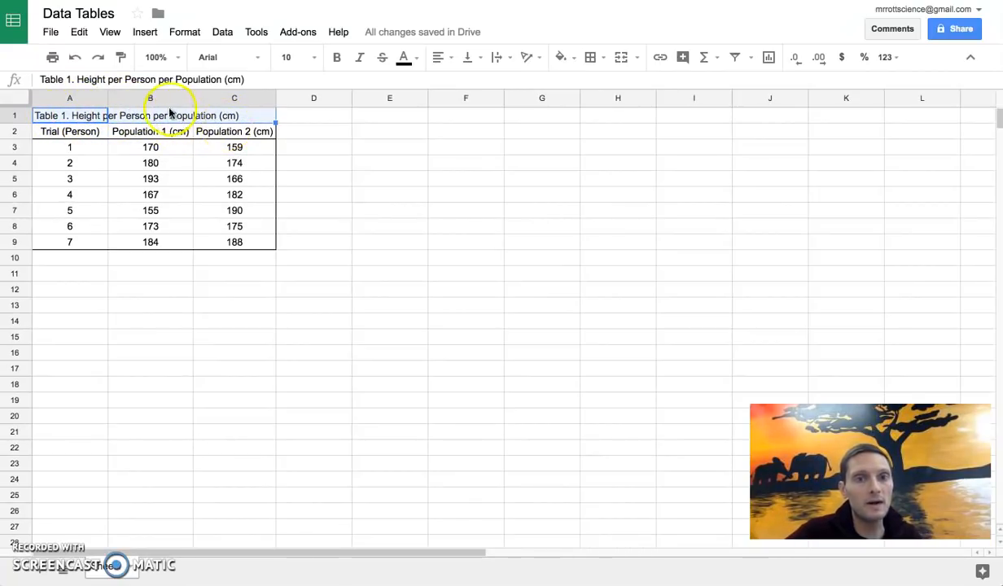
pyautogui.click(622, 59)
pyautogui.click(360, 202)
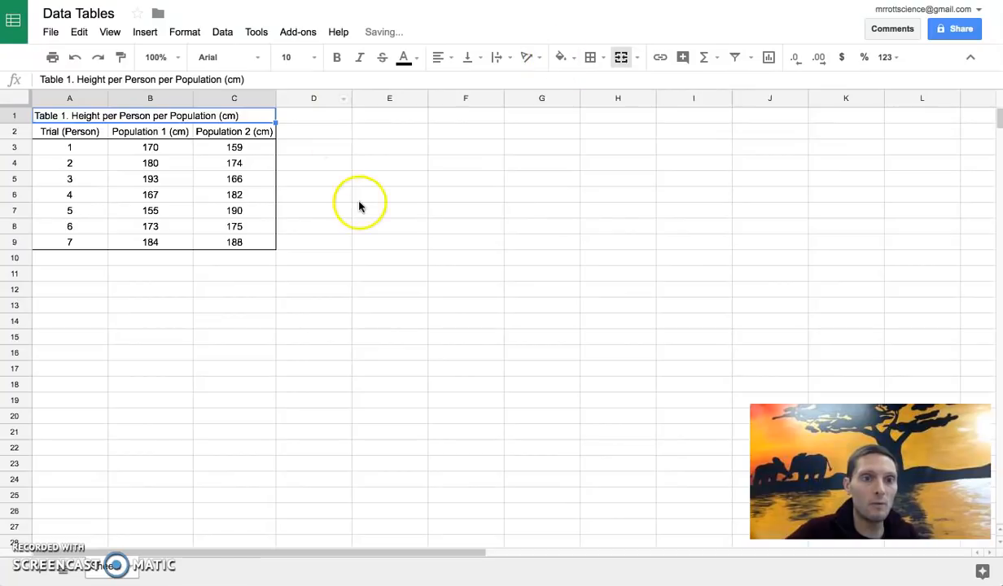
pyautogui.click(247, 114)
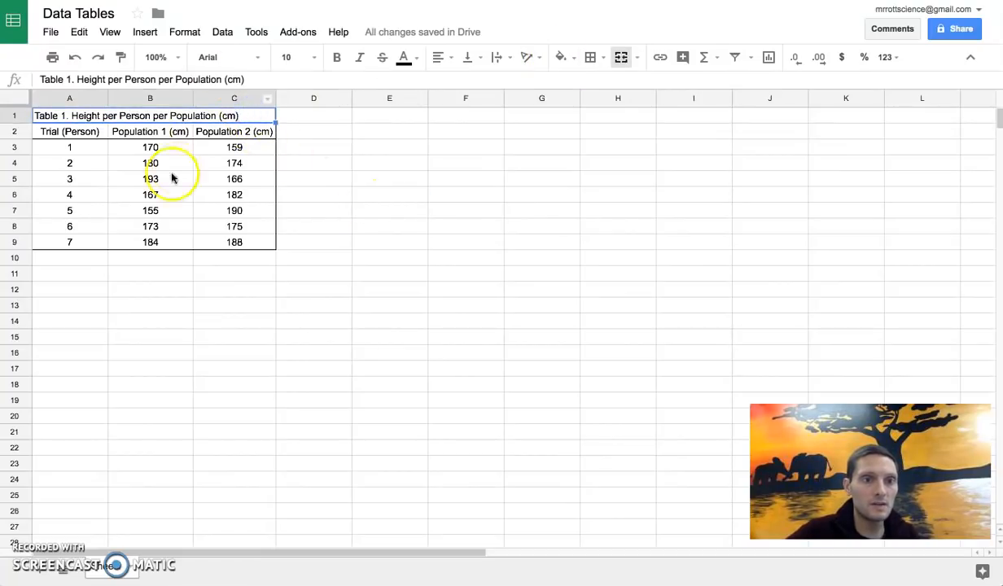
pyautogui.click(292, 258)
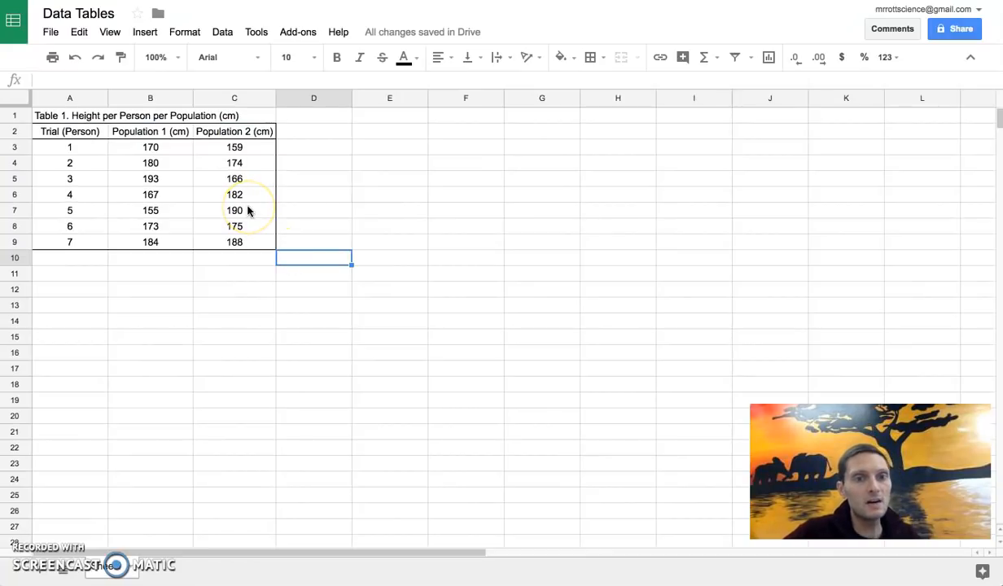